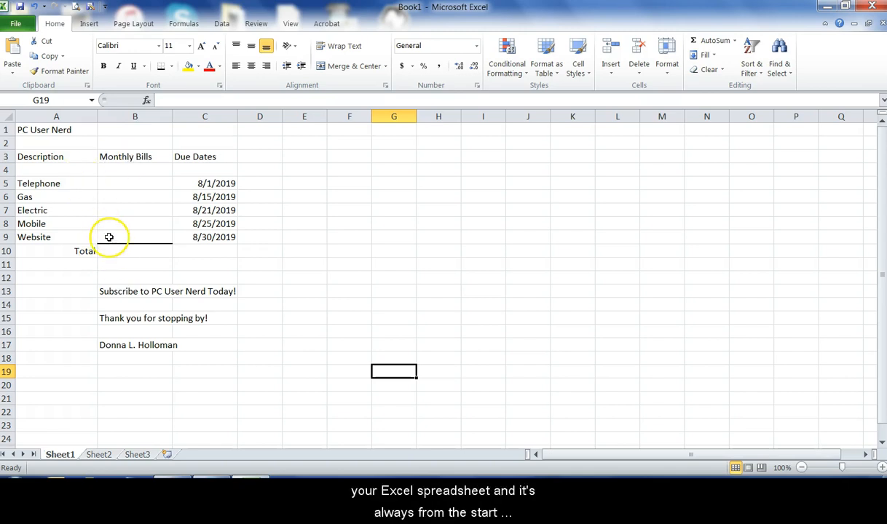
# Step: Locate Excel 2010 in the Microsoft Office folder of the installed programs list, and return to the worksheet
pyautogui.click(16, 487)
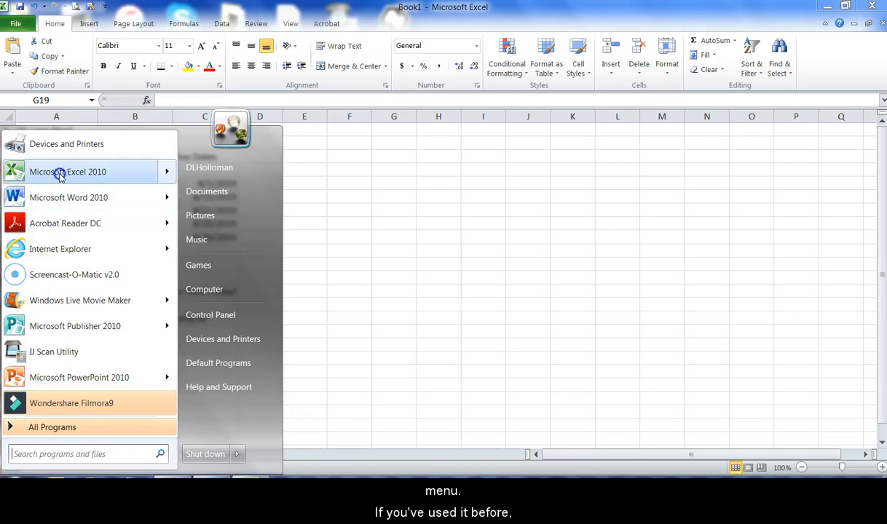
pyautogui.click(78, 428)
pyautogui.moveTo(174, 174); pyautogui.dragTo(159, 337)
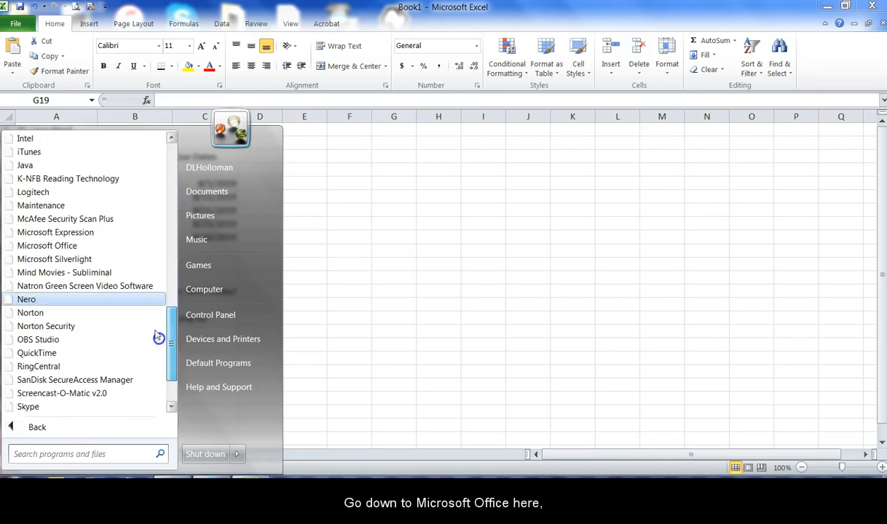
pyautogui.click(58, 245)
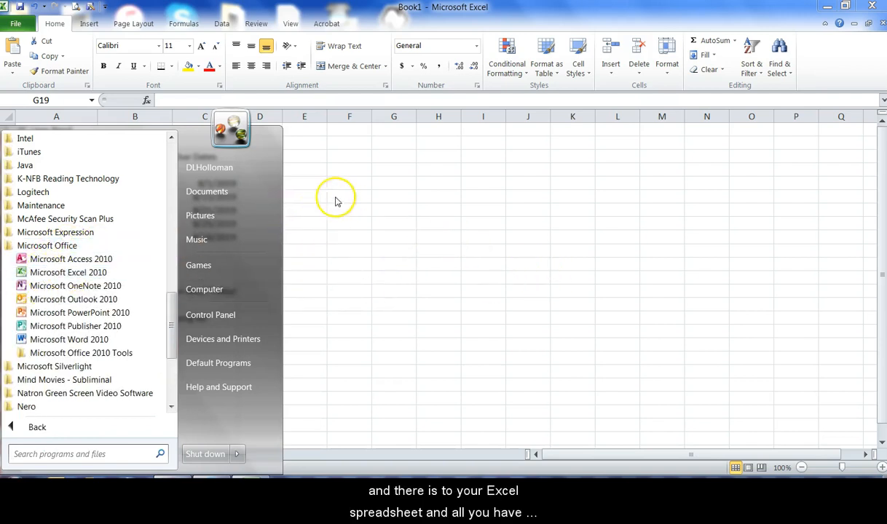
pyautogui.click(309, 197)
pyautogui.click(34, 156)
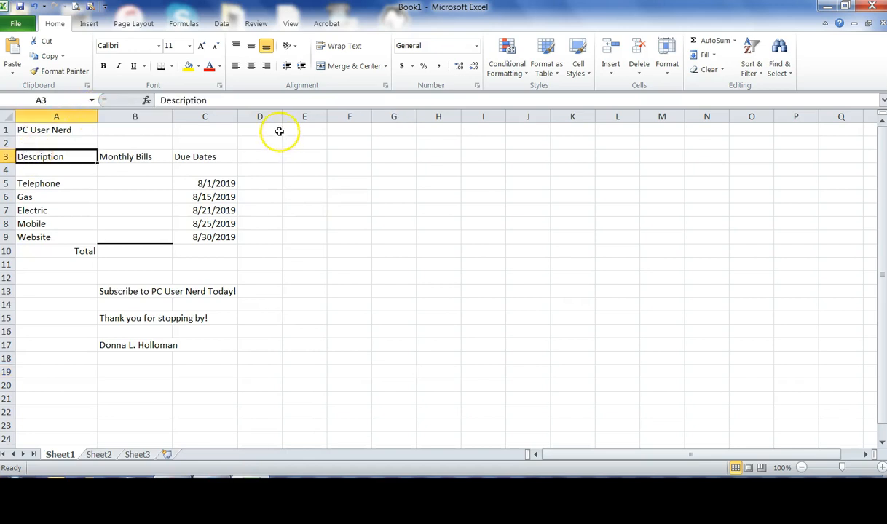
pyautogui.click(304, 196)
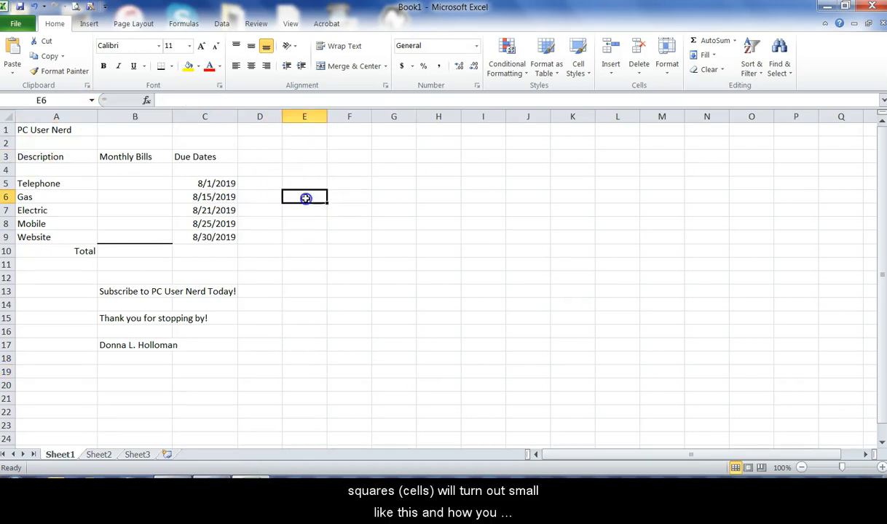
# Step: Autofit column A to its contents and widen it slightly beyond the fitted width
pyautogui.click(53, 184)
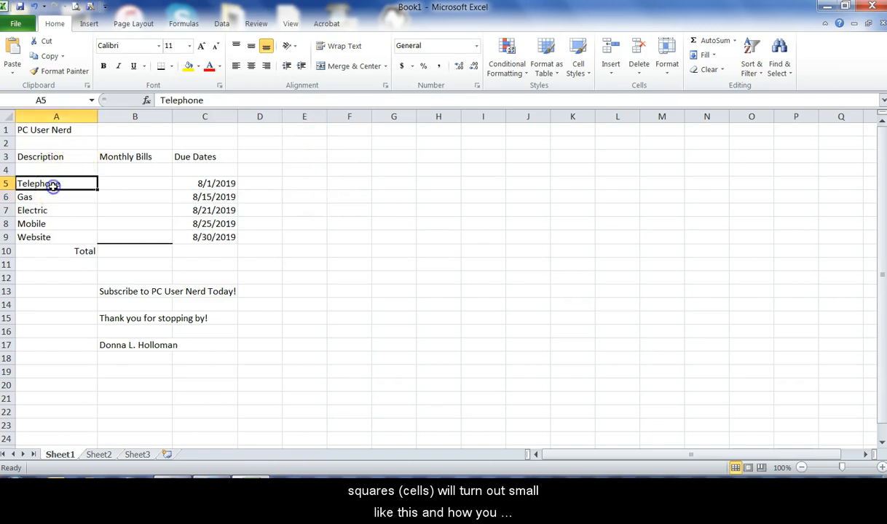
pyautogui.doubleClick(97, 116)
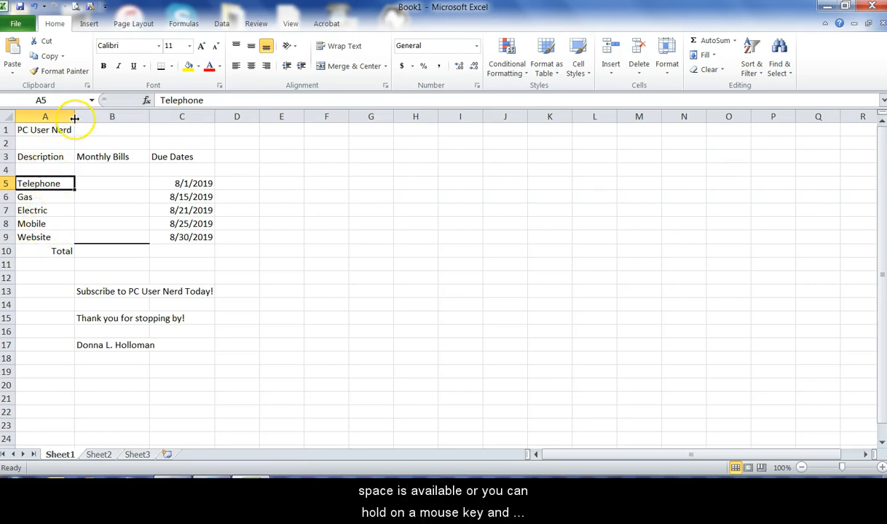
pyautogui.moveTo(74, 118); pyautogui.dragTo(93, 118)
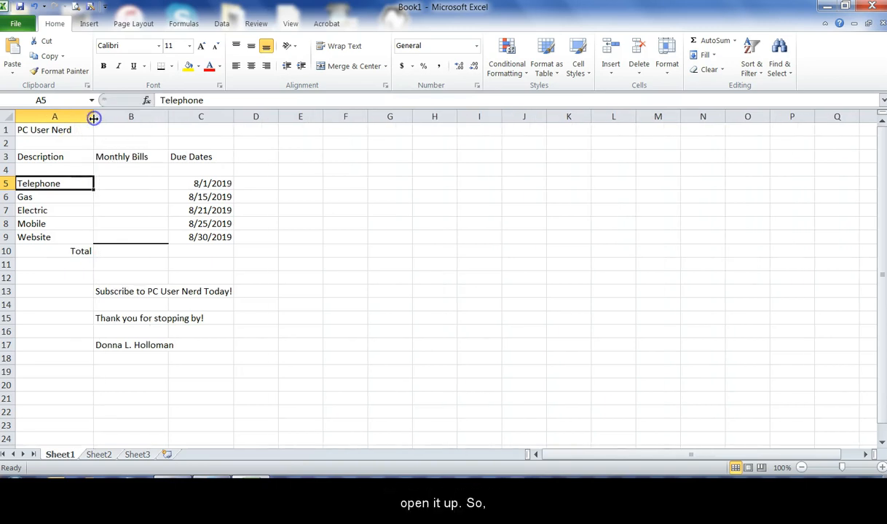
# Step: Enter the monthly bills for Telephone as 78.00 in B5 and for Gas as 34 in B6
pyautogui.click(134, 186)
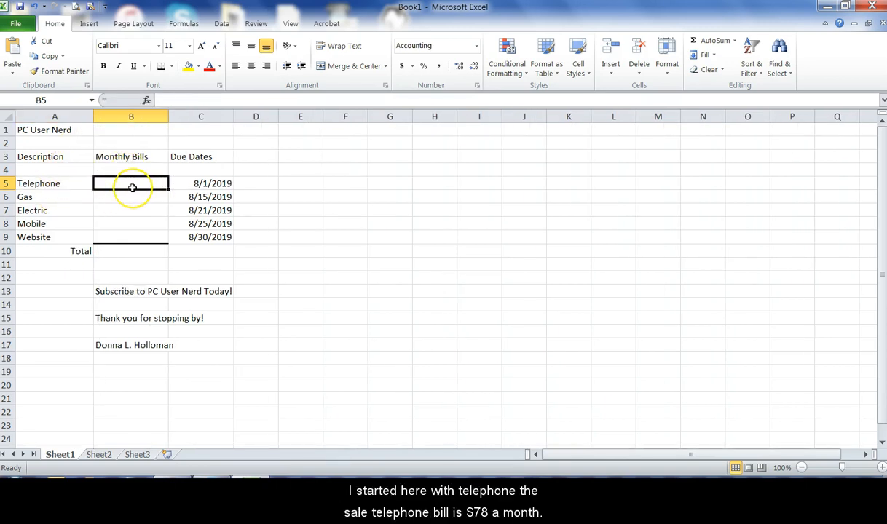
pyautogui.write('7')
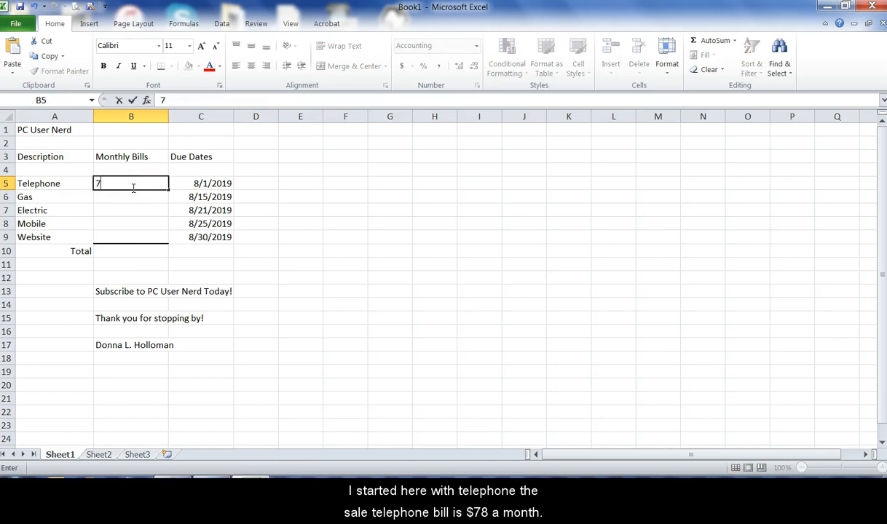
pyautogui.write('8.')
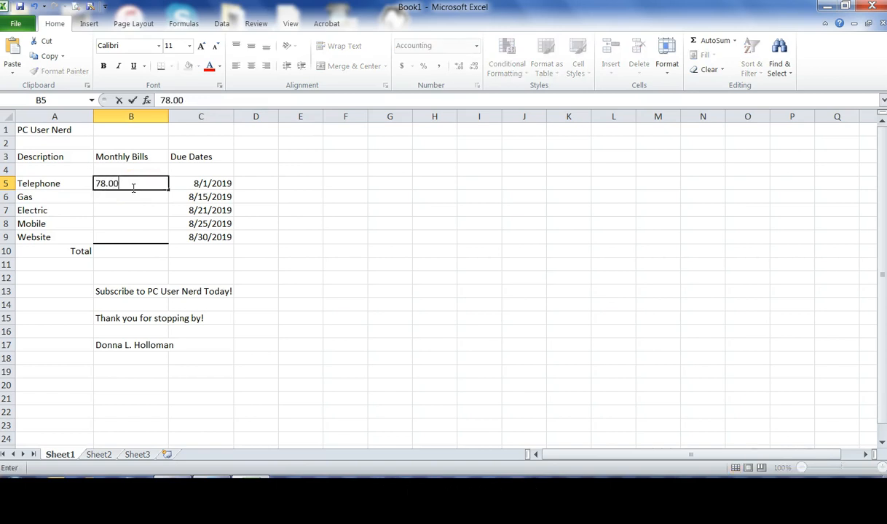
pyautogui.write('00')
pyautogui.press('Return')
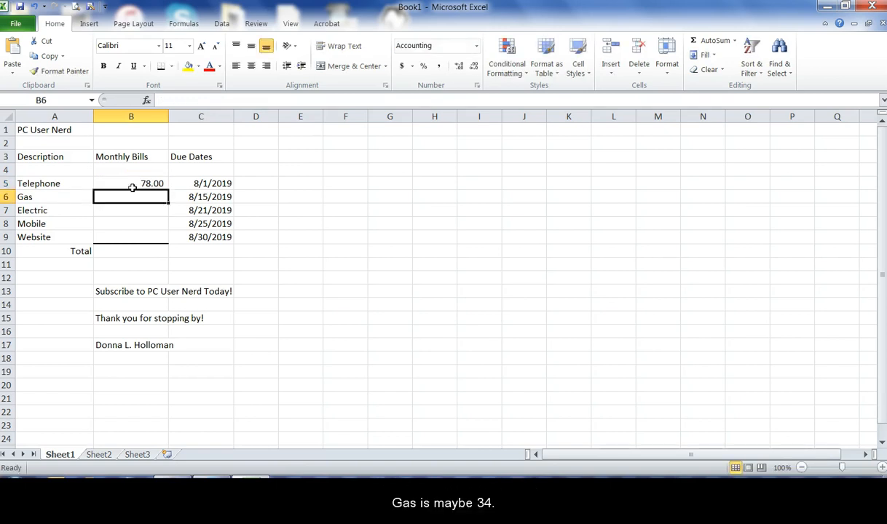
pyautogui.write('34')
pyautogui.press('Return')
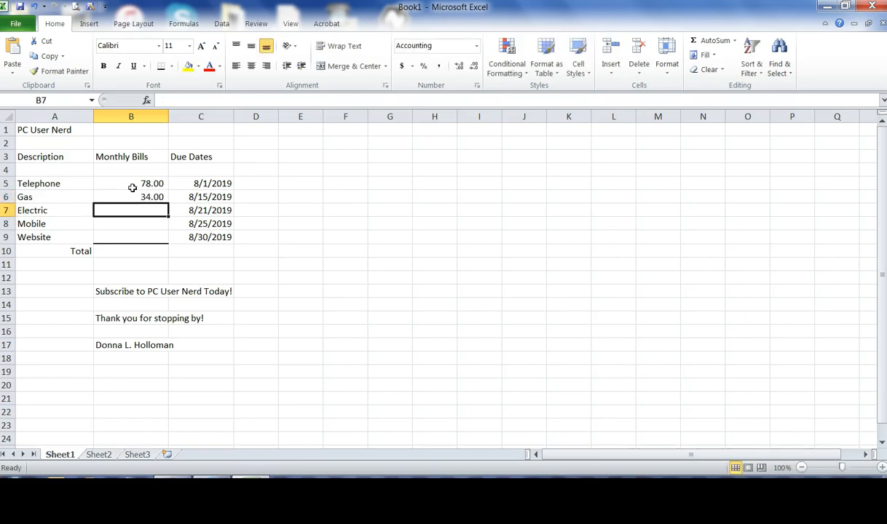
# Step: Enter the monthly bills for Electric as 125, Mobile as 58 and Website as 18 in B7 to B9
pyautogui.write('125')
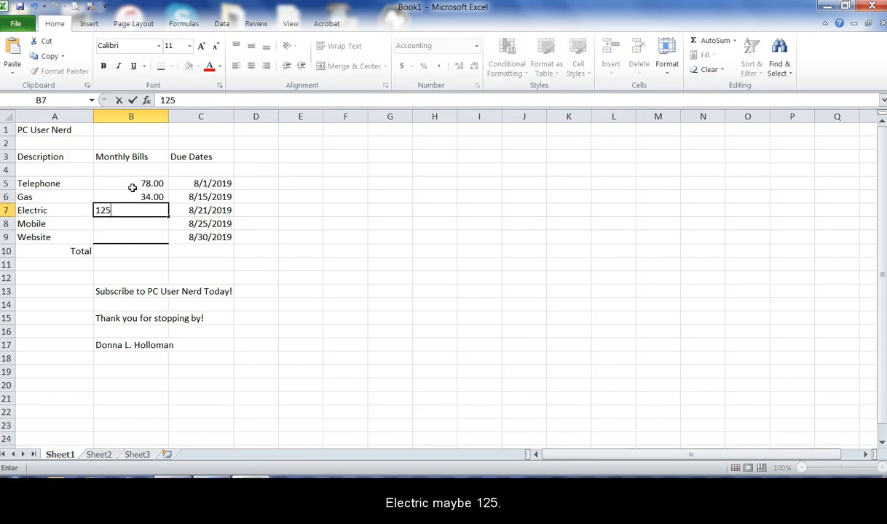
pyautogui.press('Return')
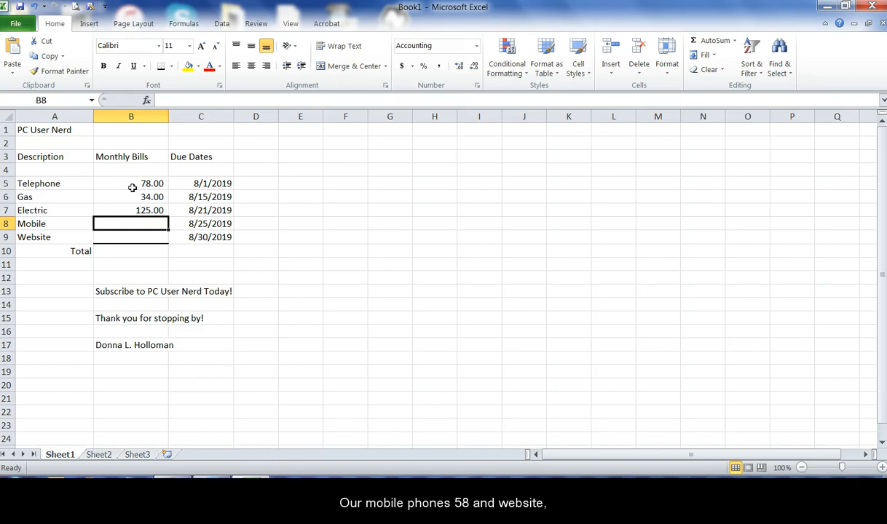
pyautogui.write('58')
pyautogui.press('Return')
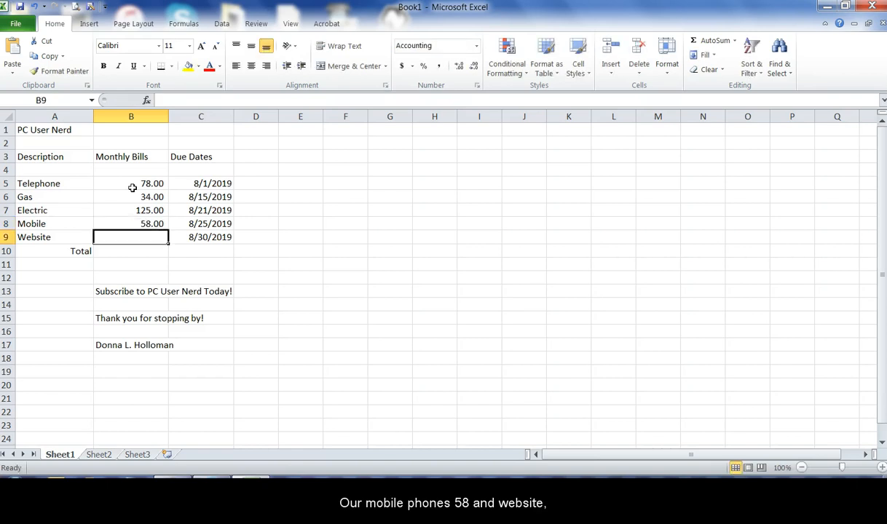
pyautogui.write('18')
pyautogui.press('Return')
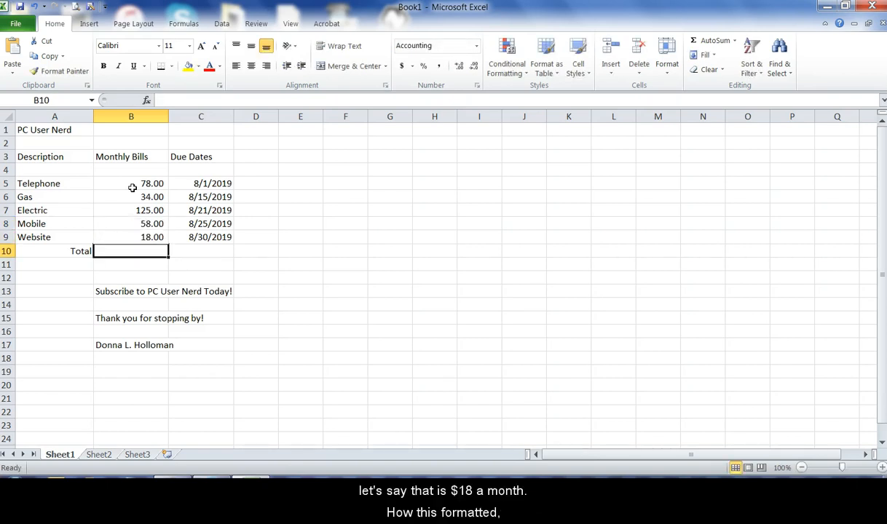
# Step: Enter 78 in the empty cell F5 and format it with Comma Style to show two decimals
pyautogui.click(149, 184)
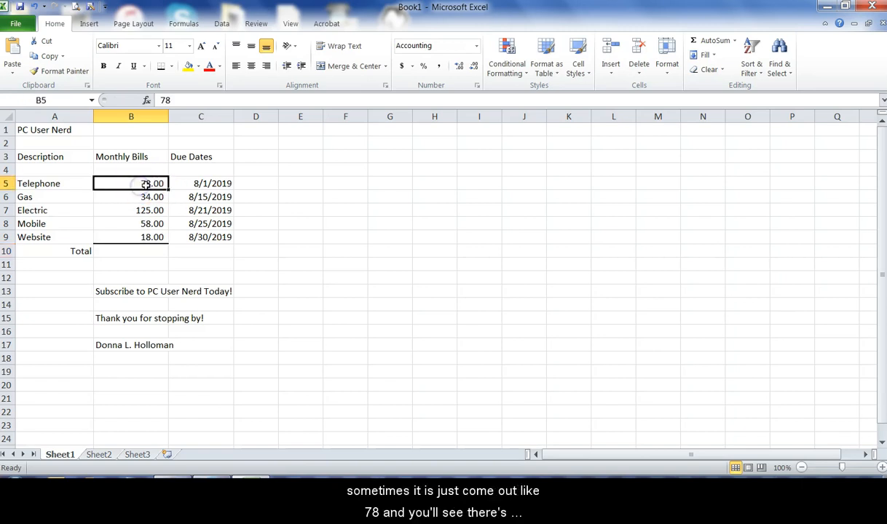
pyautogui.click(345, 185)
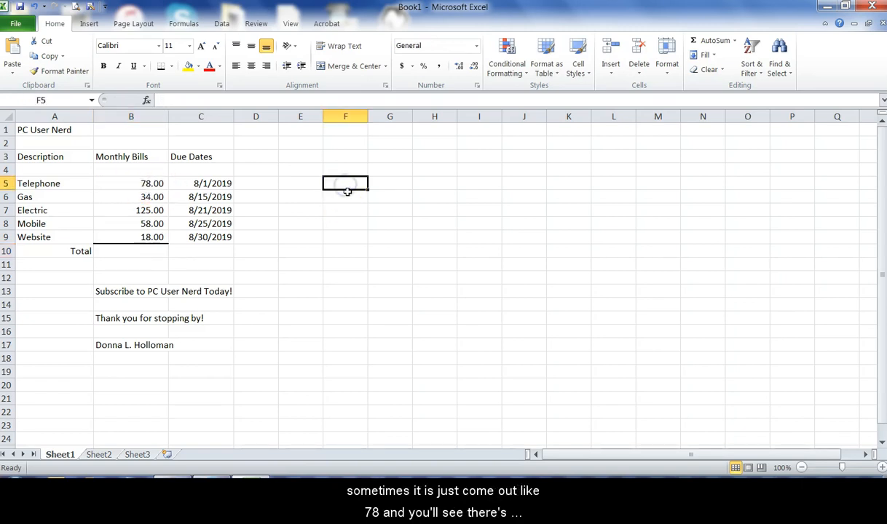
pyautogui.write('78')
pyautogui.press('Return')
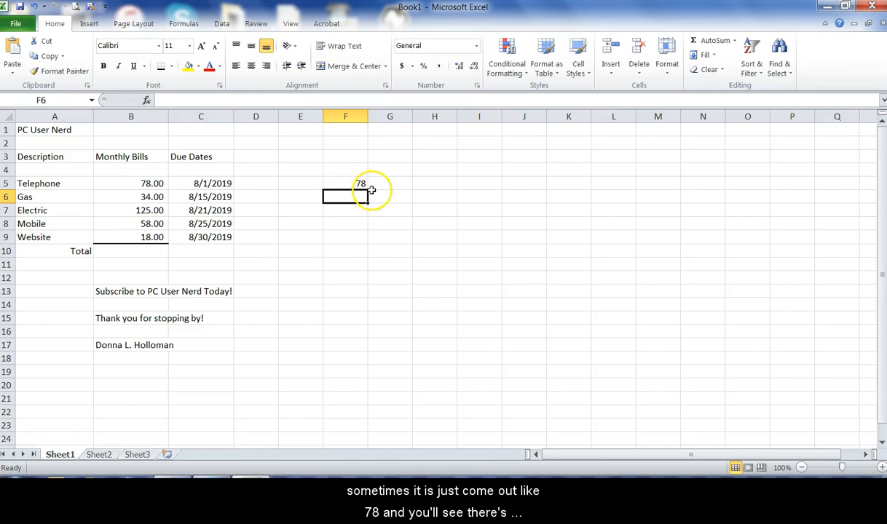
pyautogui.click(355, 183)
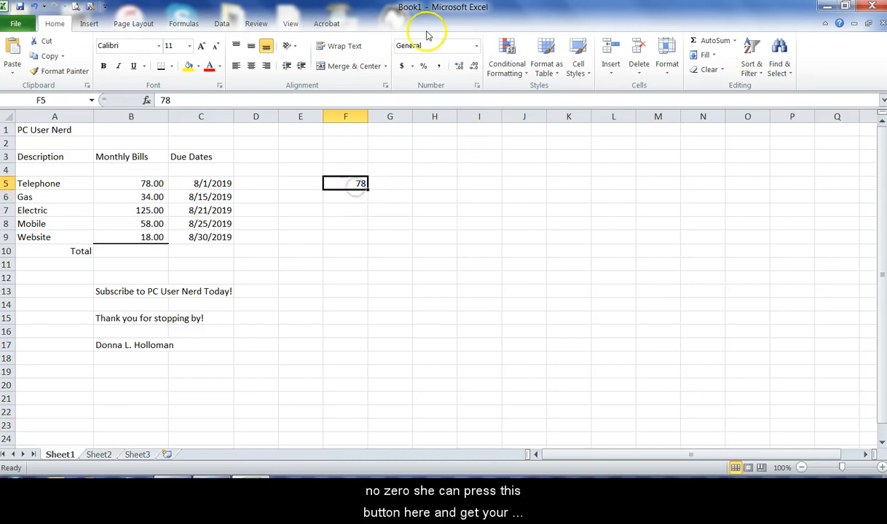
pyautogui.click(439, 68)
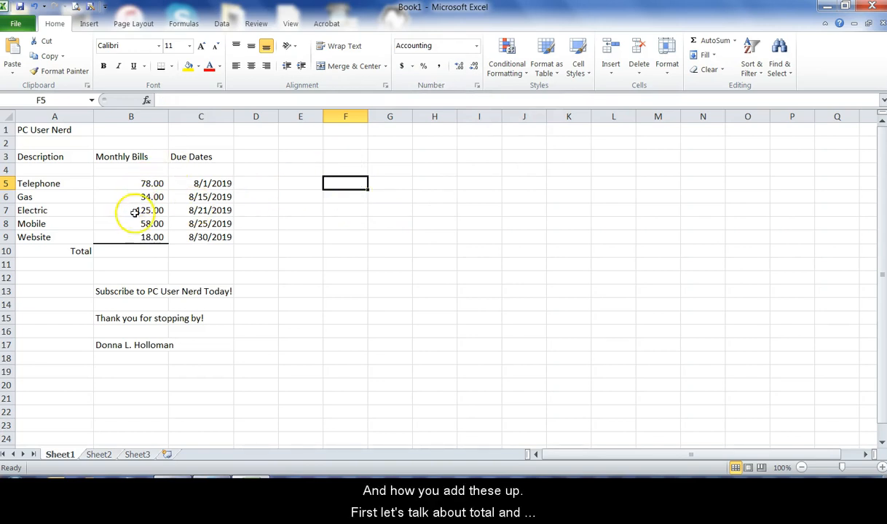
# Step: Try left and center alignment on the Total label in A10 and restore its right alignment
pyautogui.click(73, 251)
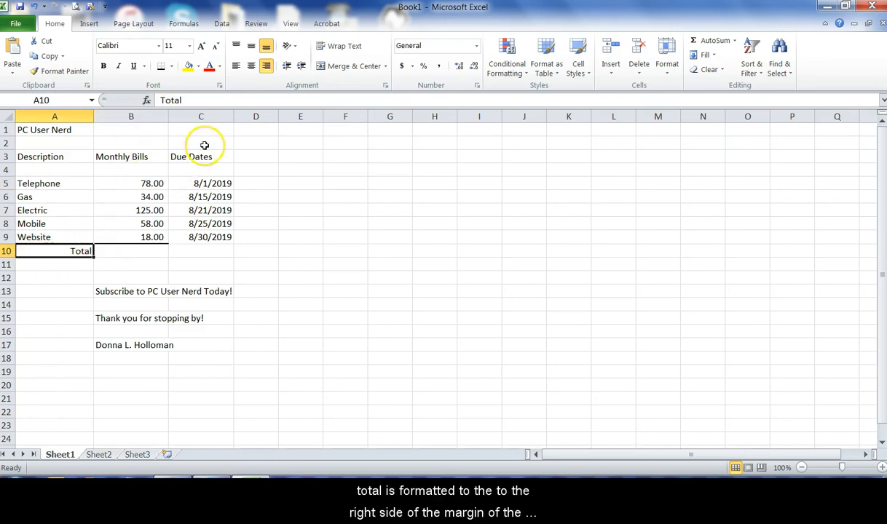
pyautogui.click(236, 66)
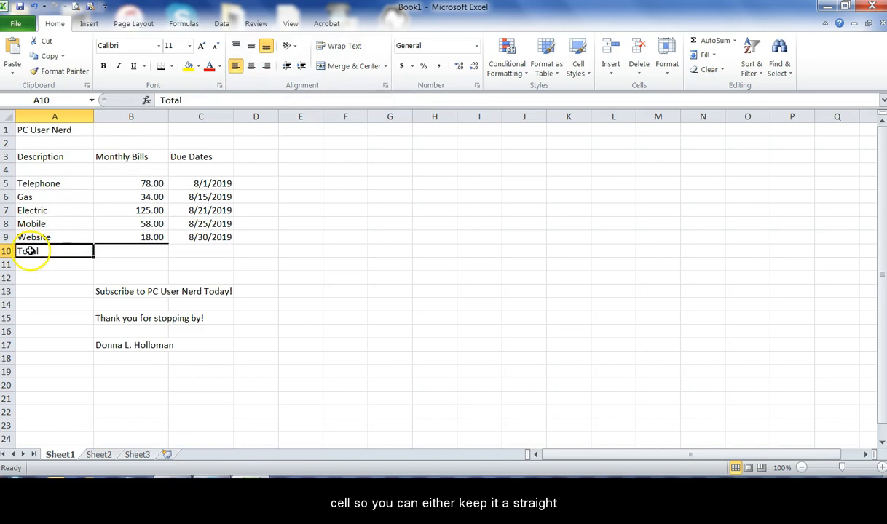
pyautogui.click(250, 66)
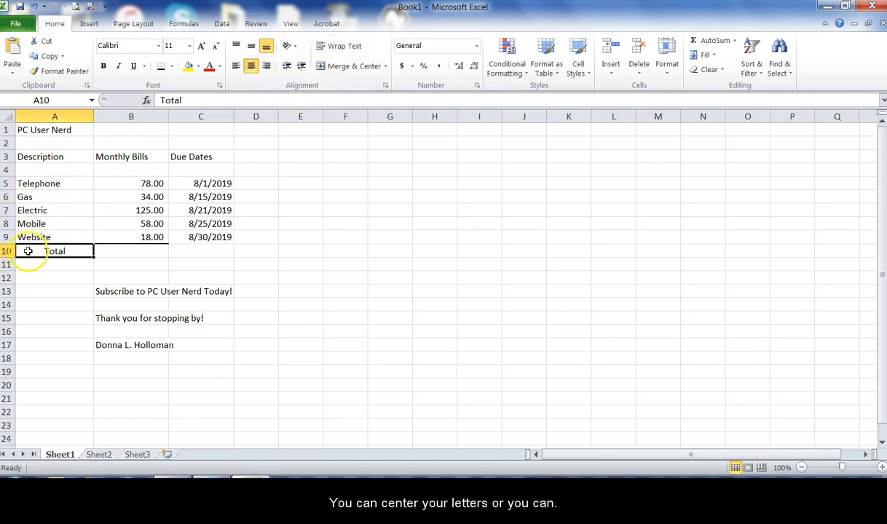
pyautogui.click(266, 65)
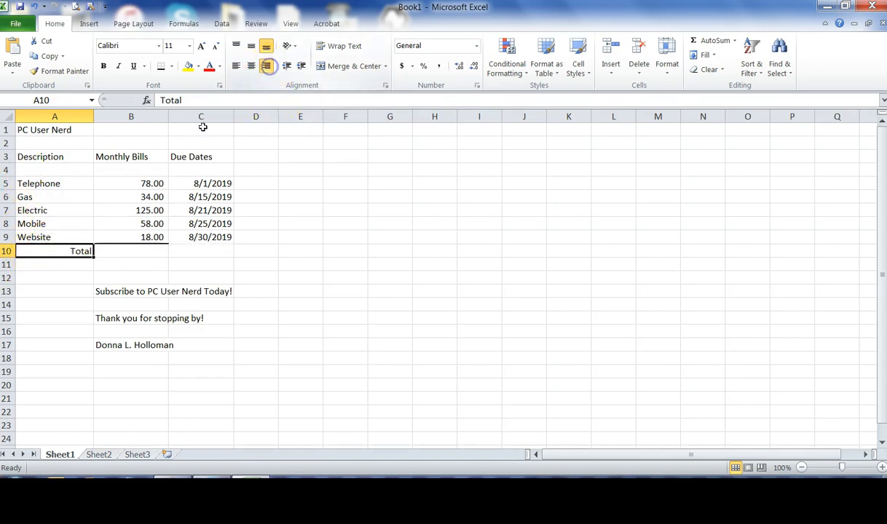
pyautogui.click(129, 249)
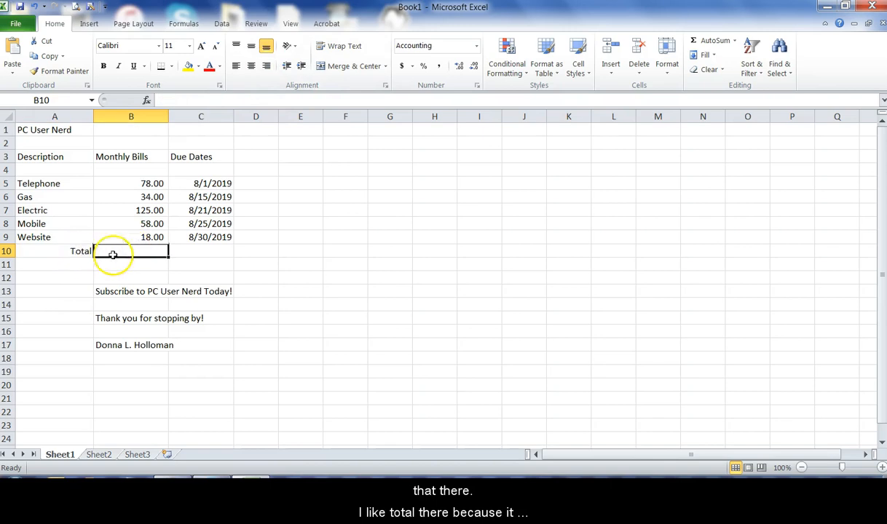
# Step: Try center and right alignment on the bill names in A5:A9 and return them to left alignment
pyautogui.moveTo(53, 183); pyautogui.dragTo(44, 231)
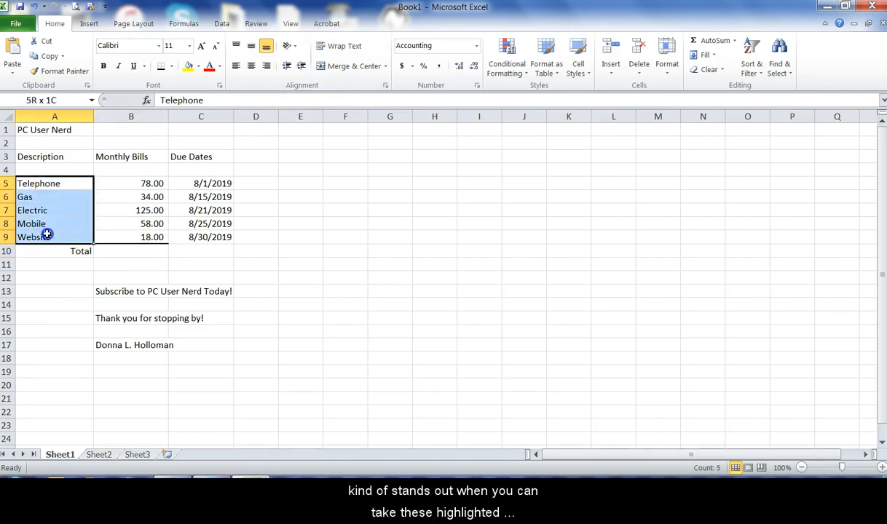
pyautogui.click(49, 186)
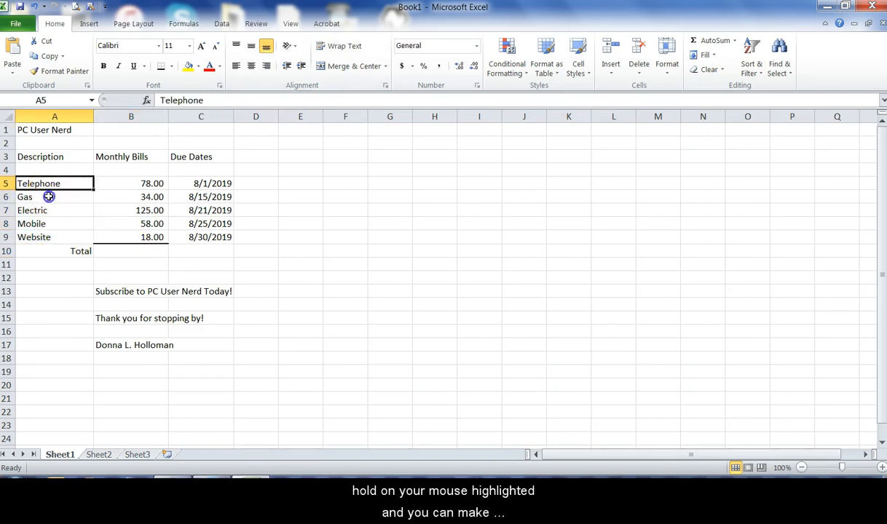
pyautogui.moveTo(49, 186); pyautogui.dragTo(44, 234)
pyautogui.click(250, 67)
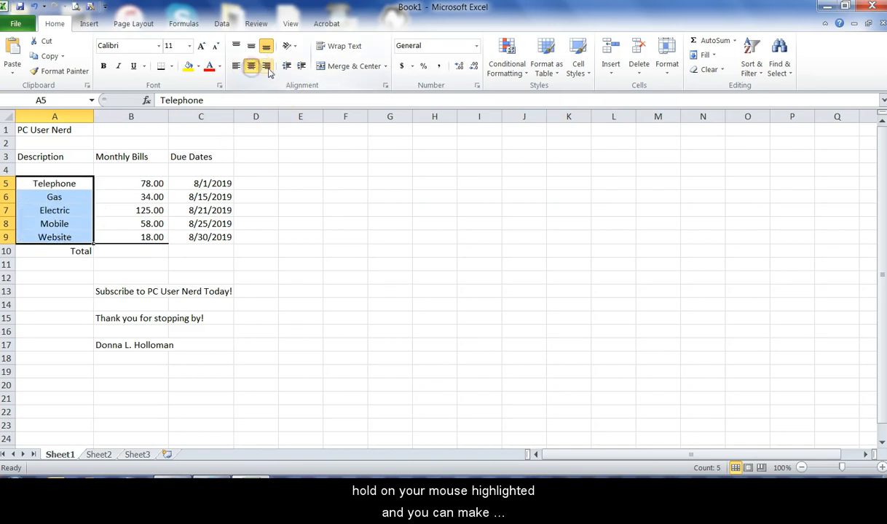
pyautogui.click(266, 66)
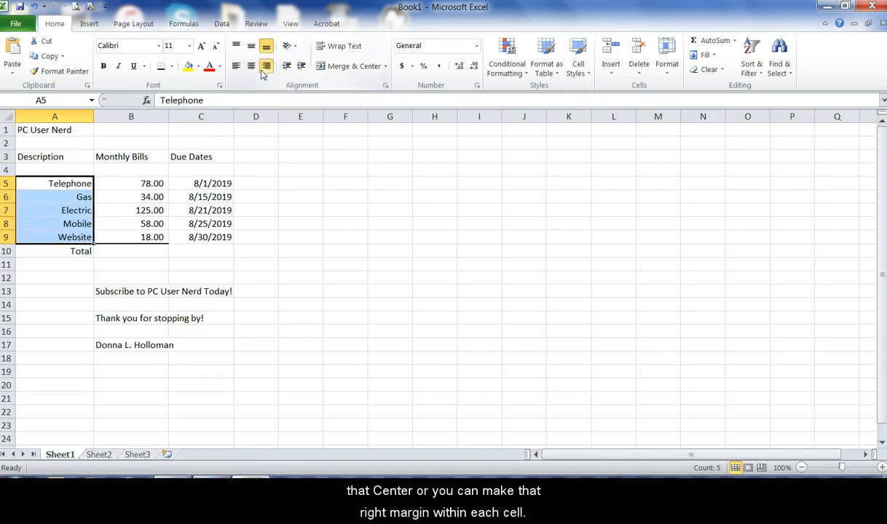
pyautogui.click(236, 66)
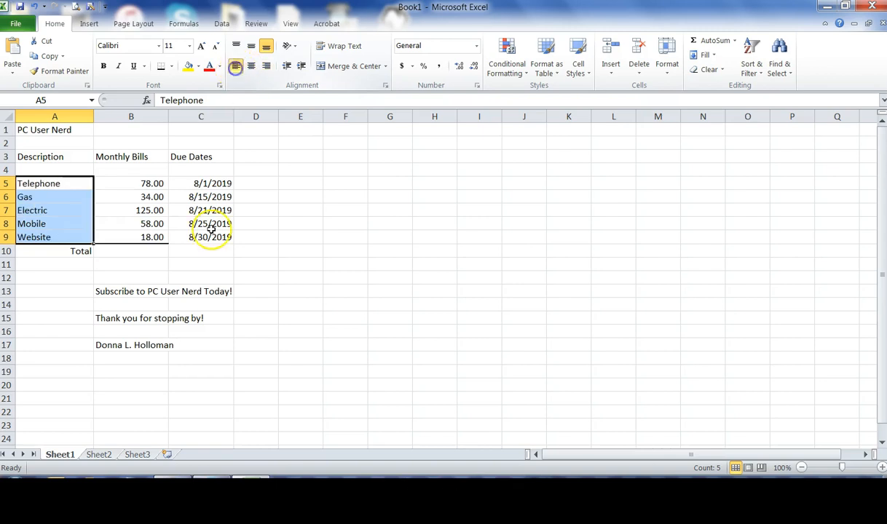
# Step: Browse the full Insert Function list for the total cell B10 and leave it without inserting a function
pyautogui.click(160, 251)
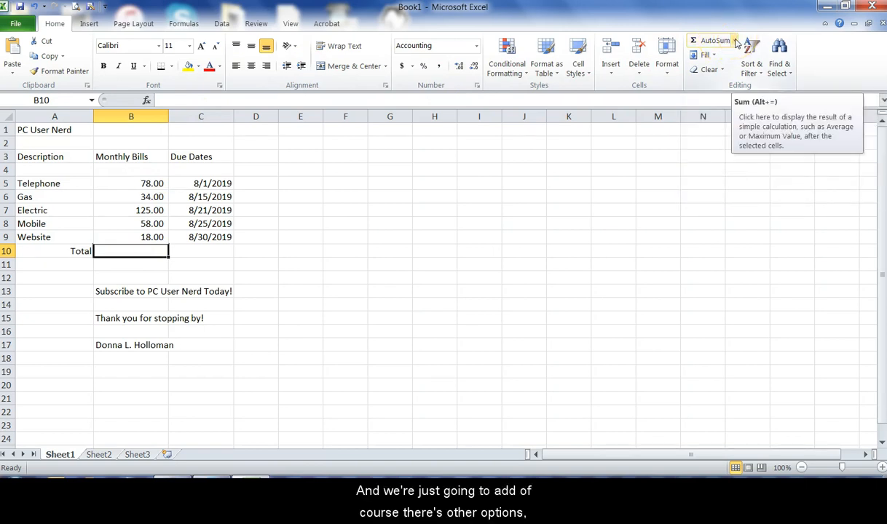
pyautogui.click(734, 41)
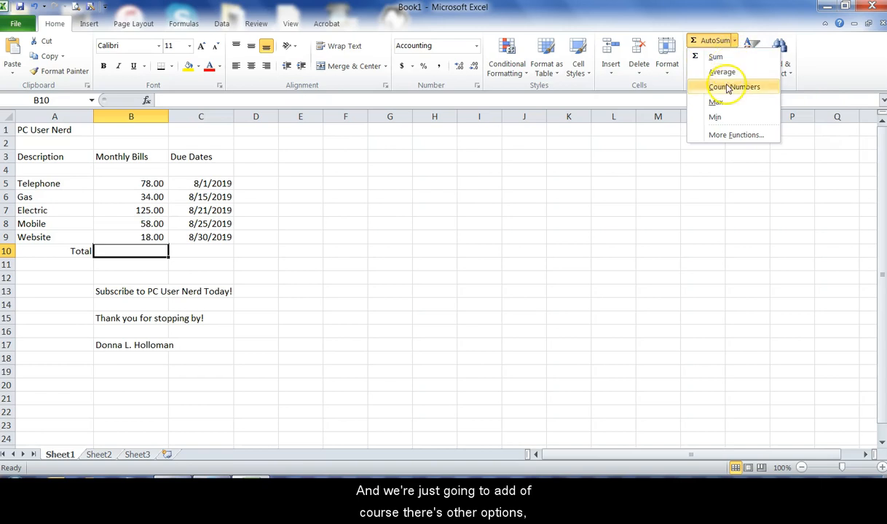
pyautogui.click(732, 136)
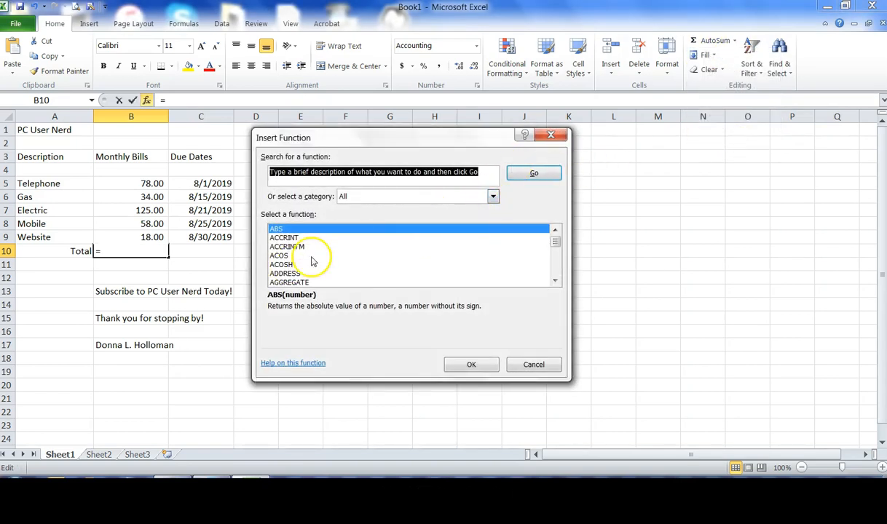
pyautogui.click(555, 283)
pyautogui.click(555, 282)
pyautogui.click(555, 282)
pyautogui.click(555, 283)
pyautogui.click(555, 283)
pyautogui.click(555, 283)
pyautogui.click(555, 282)
pyautogui.click(555, 282)
pyautogui.click(555, 282)
pyautogui.click(555, 283)
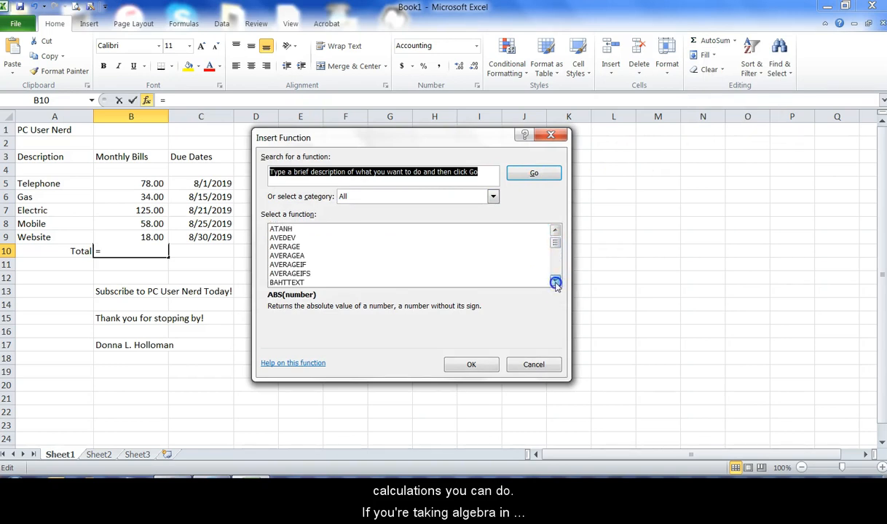
pyautogui.click(555, 283)
pyautogui.click(555, 283)
pyautogui.click(555, 283)
pyautogui.click(554, 283)
pyautogui.click(555, 282)
pyautogui.click(555, 283)
pyautogui.click(555, 283)
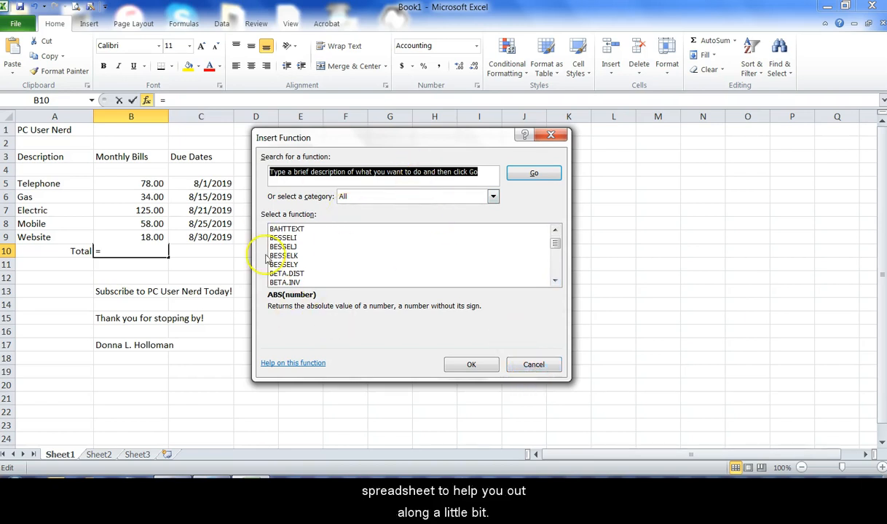
pyautogui.click(553, 365)
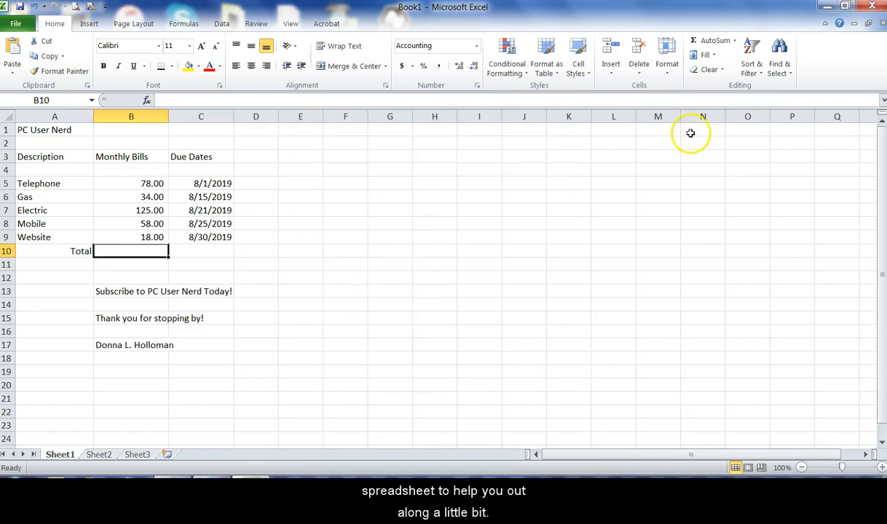
# Step: Total the monthly bills in B10 with a SUM over B5:B9, reselecting the range by hand
pyautogui.click(735, 41)
pyautogui.click(716, 58)
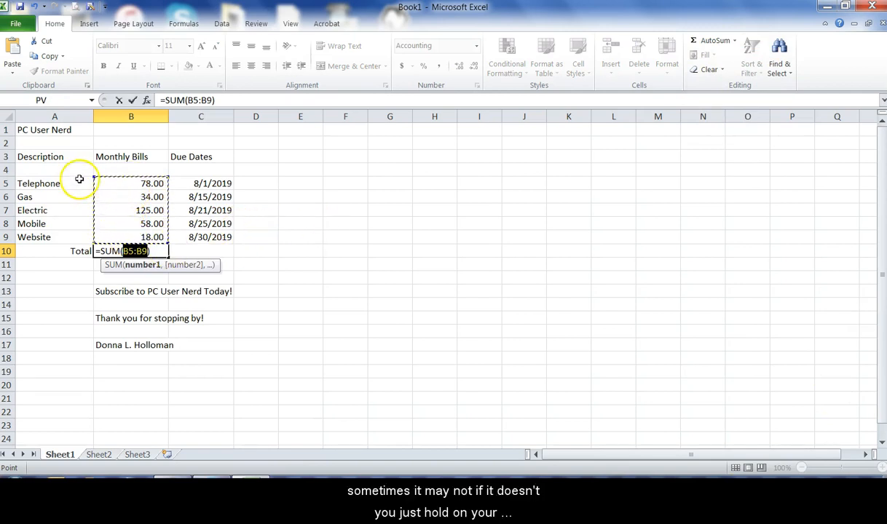
pyautogui.click(112, 184)
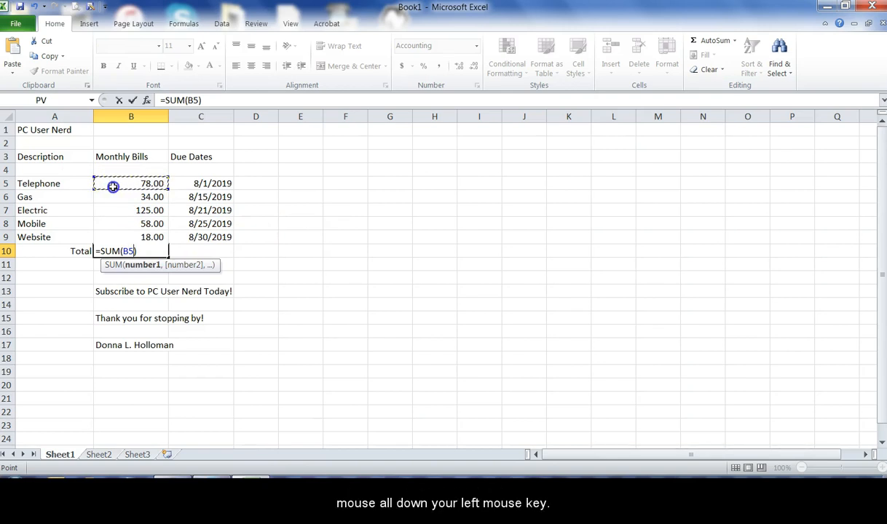
pyautogui.moveTo(112, 186); pyautogui.dragTo(115, 232)
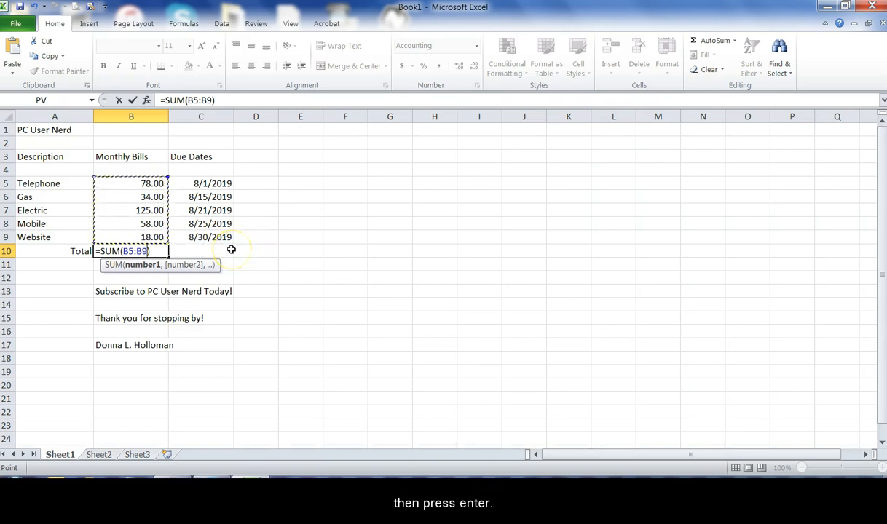
pyautogui.press('Return')
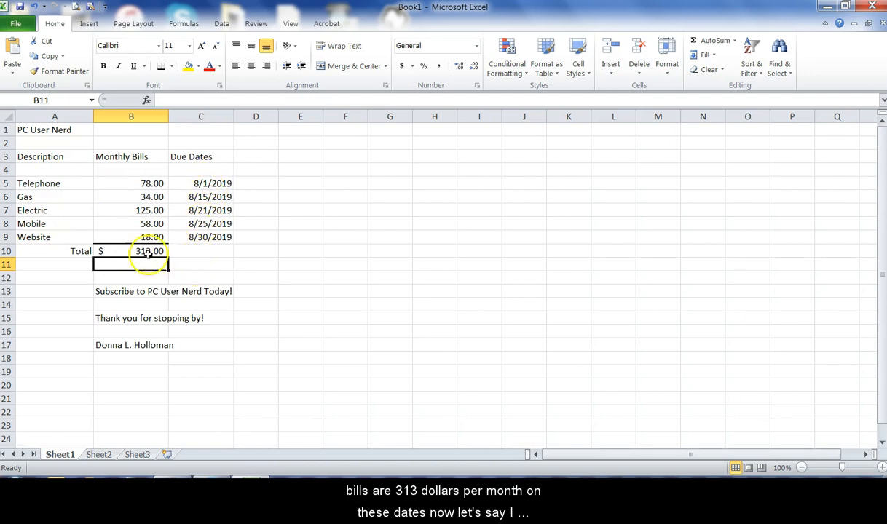
# Step: Sort the bill rows A5:C9 alphabetically by bill name, keeping each amount and due date with its bill
pyautogui.click(34, 184)
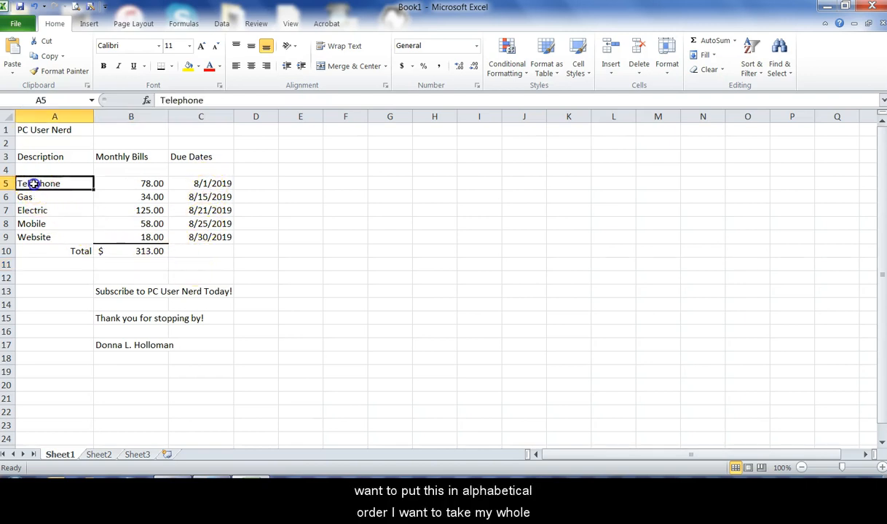
pyautogui.moveTo(54, 184); pyautogui.dragTo(218, 236)
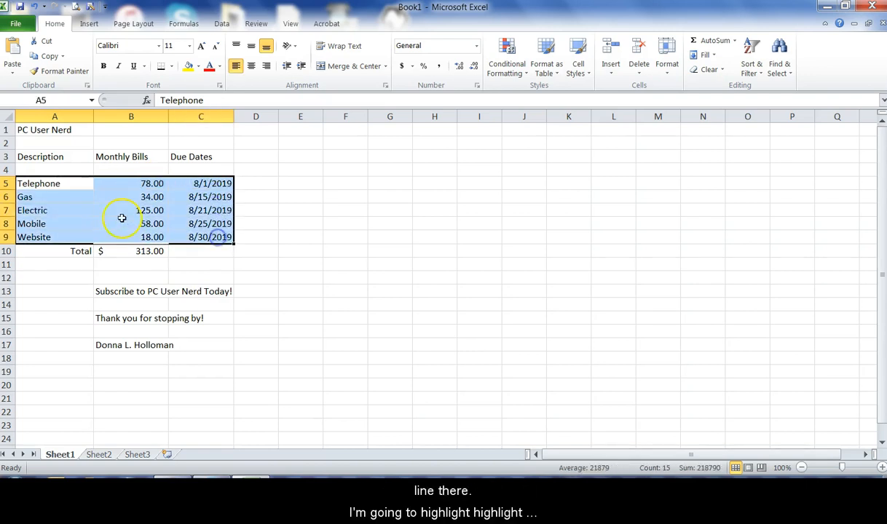
pyautogui.click(46, 183)
pyautogui.moveTo(37, 184); pyautogui.dragTo(209, 238)
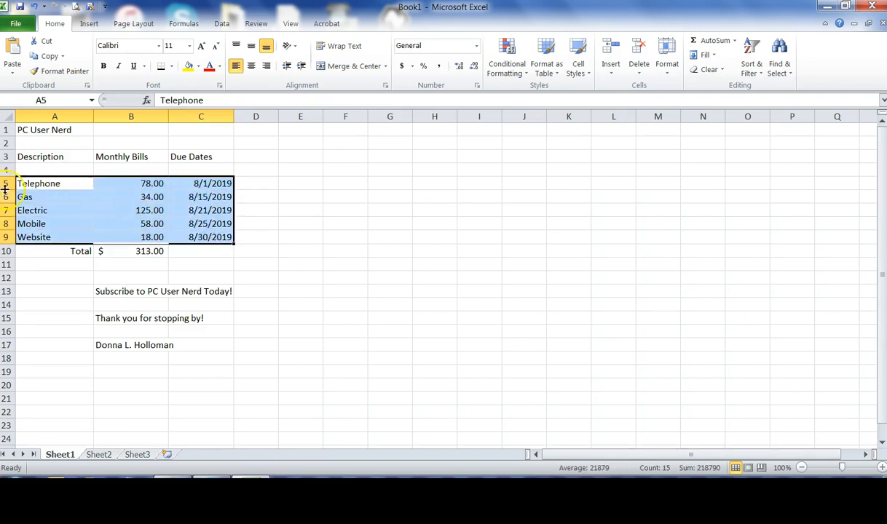
pyautogui.click(222, 23)
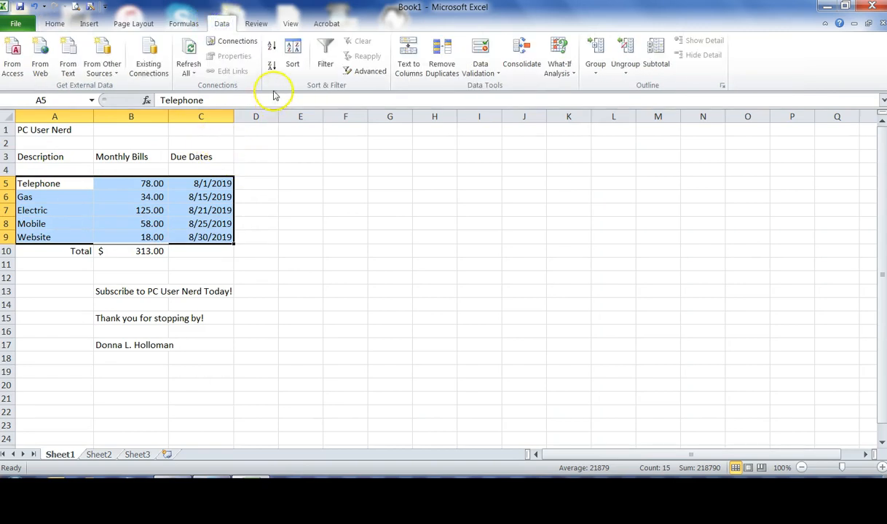
pyautogui.click(291, 50)
pyautogui.click(333, 232)
pyautogui.click(311, 248)
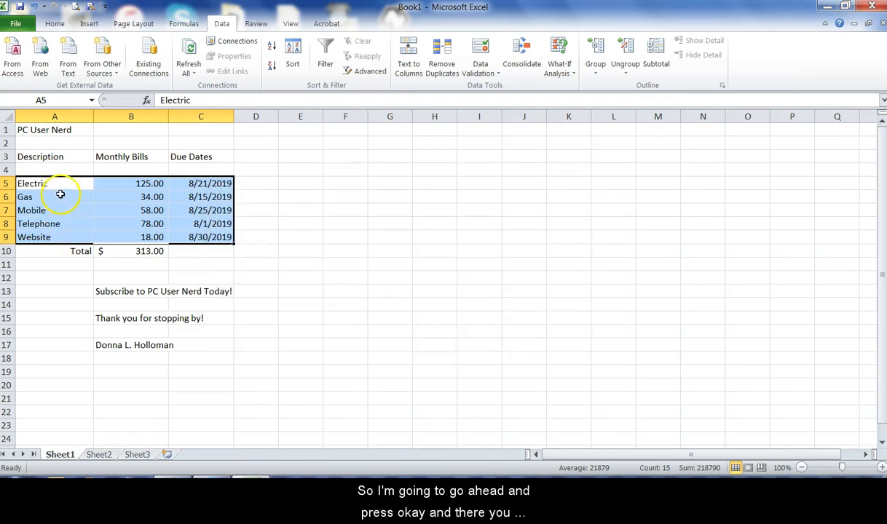
pyautogui.click(58, 208)
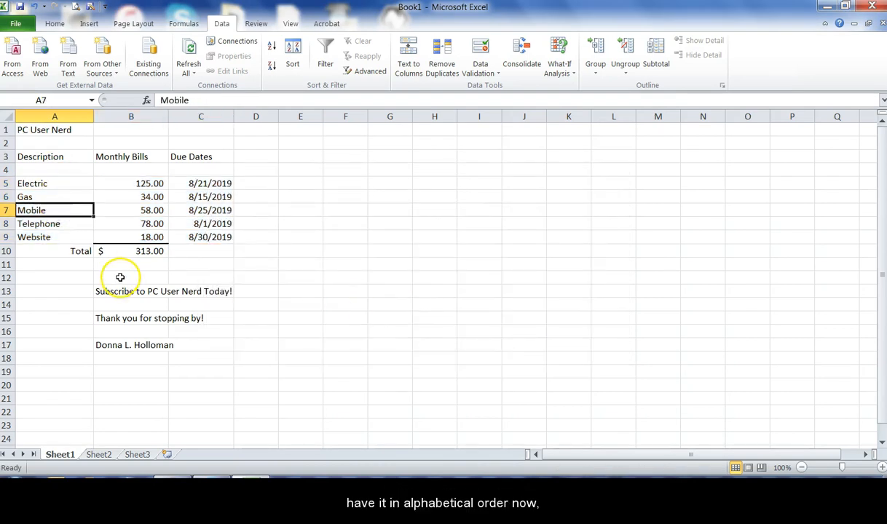
# Step: Examine the border styles available for the Website amount in B9, including Thick Bottom Border, without applying one
pyautogui.click(146, 237)
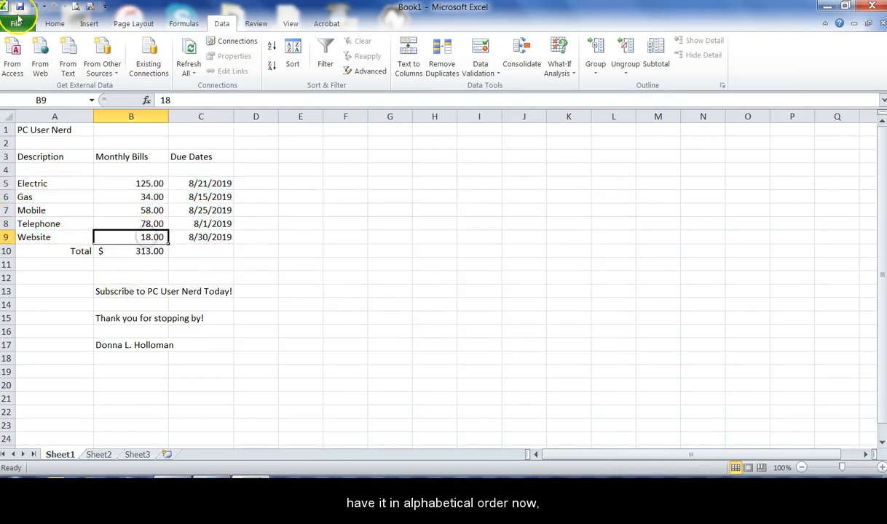
pyautogui.click(54, 24)
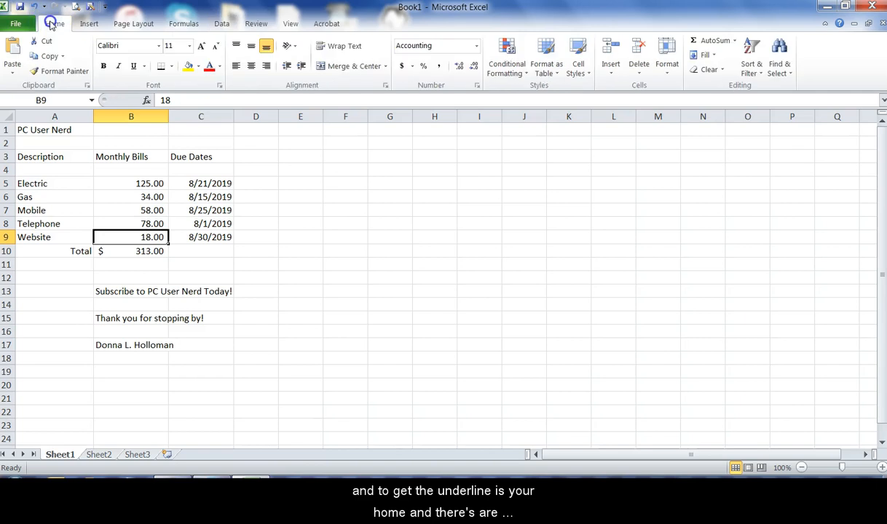
pyautogui.click(172, 68)
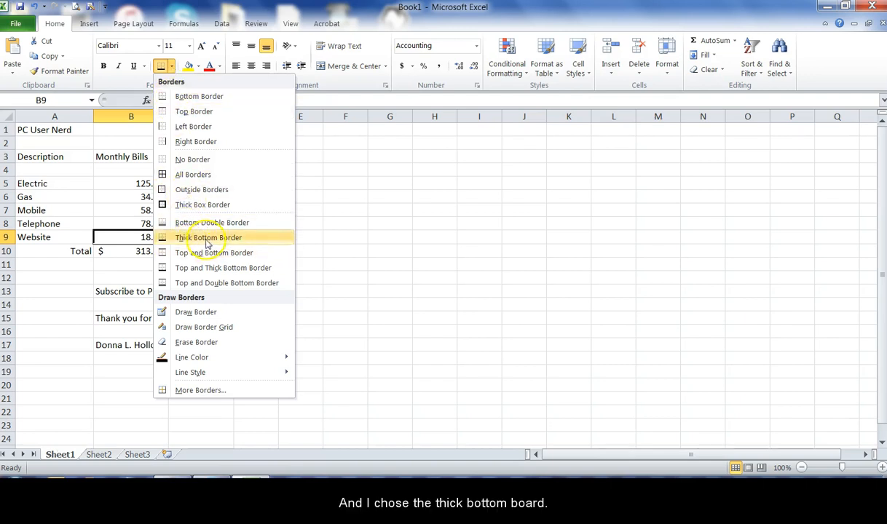
pyautogui.click(85, 279)
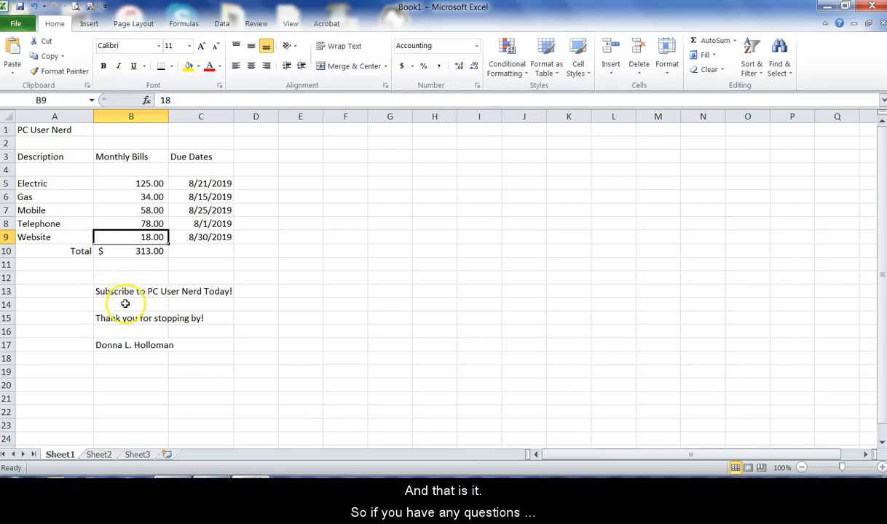
pyautogui.moveTo(105, 292); pyautogui.dragTo(224, 292)
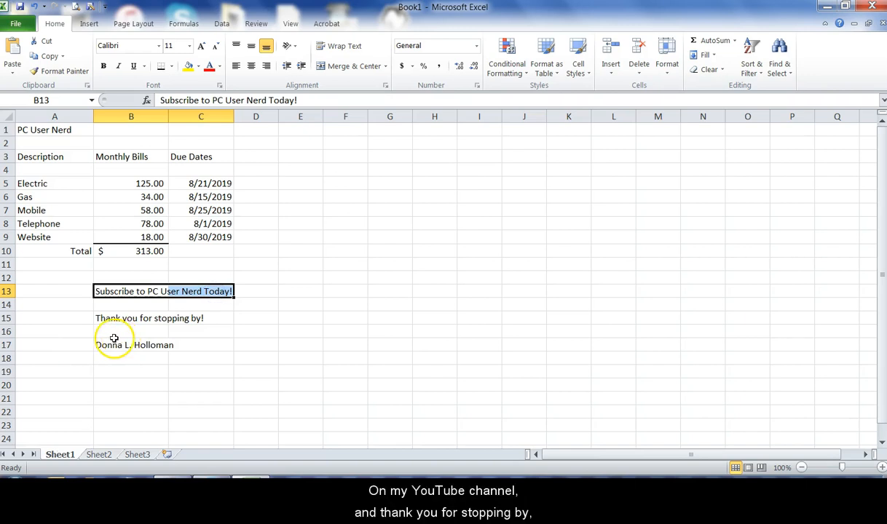
pyautogui.moveTo(99, 318); pyautogui.dragTo(222, 318)
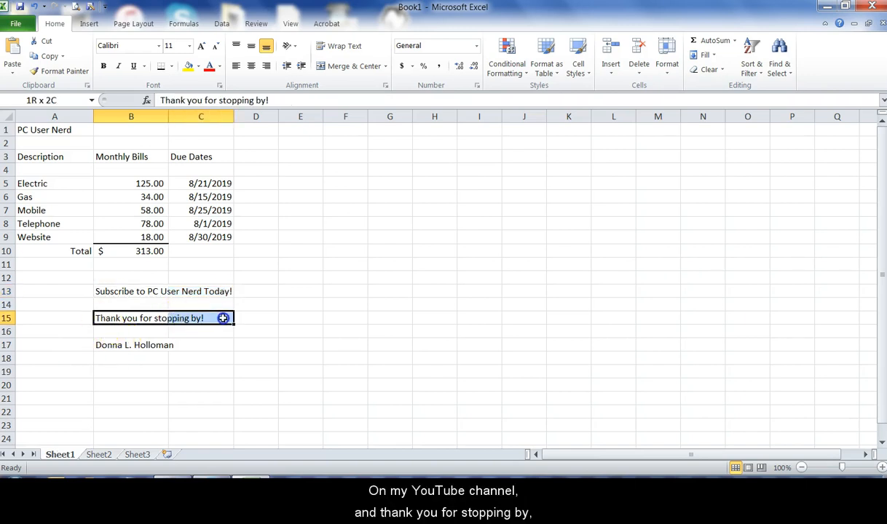
pyautogui.moveTo(100, 346); pyautogui.dragTo(224, 345)
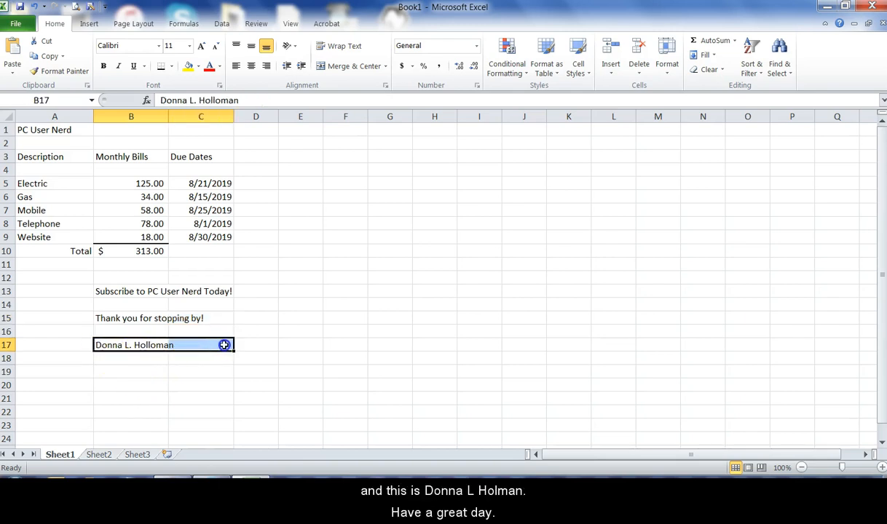
pyautogui.click(55, 346)
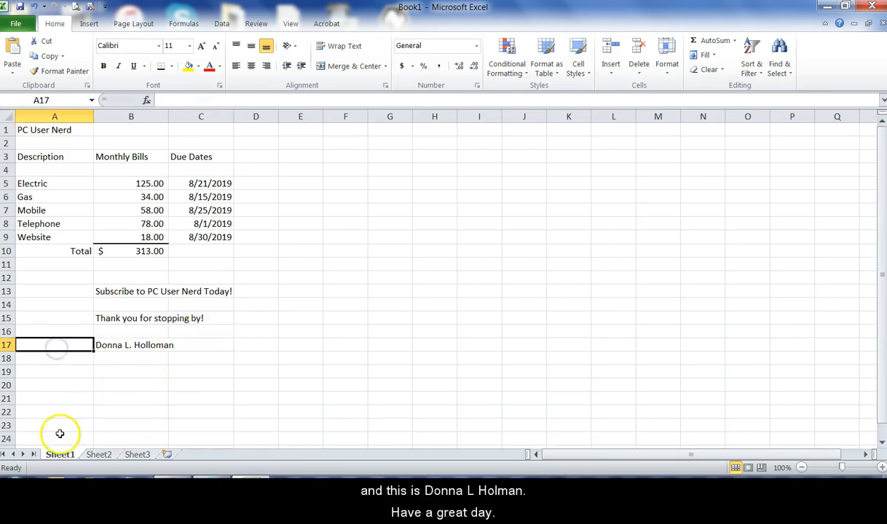